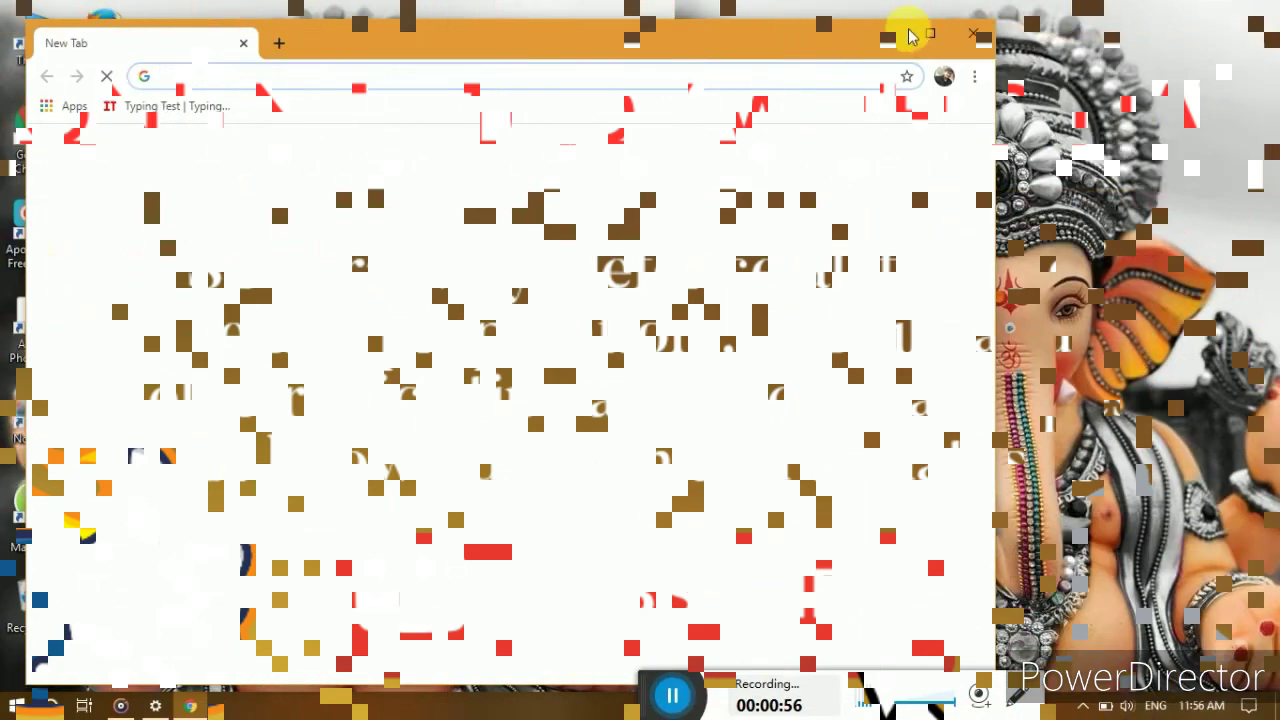
- Search Google for 'download ms indic language tool' and open Microsoft's Bhasha download page
{"action": "left_click", "coordinate": [926, 32]}
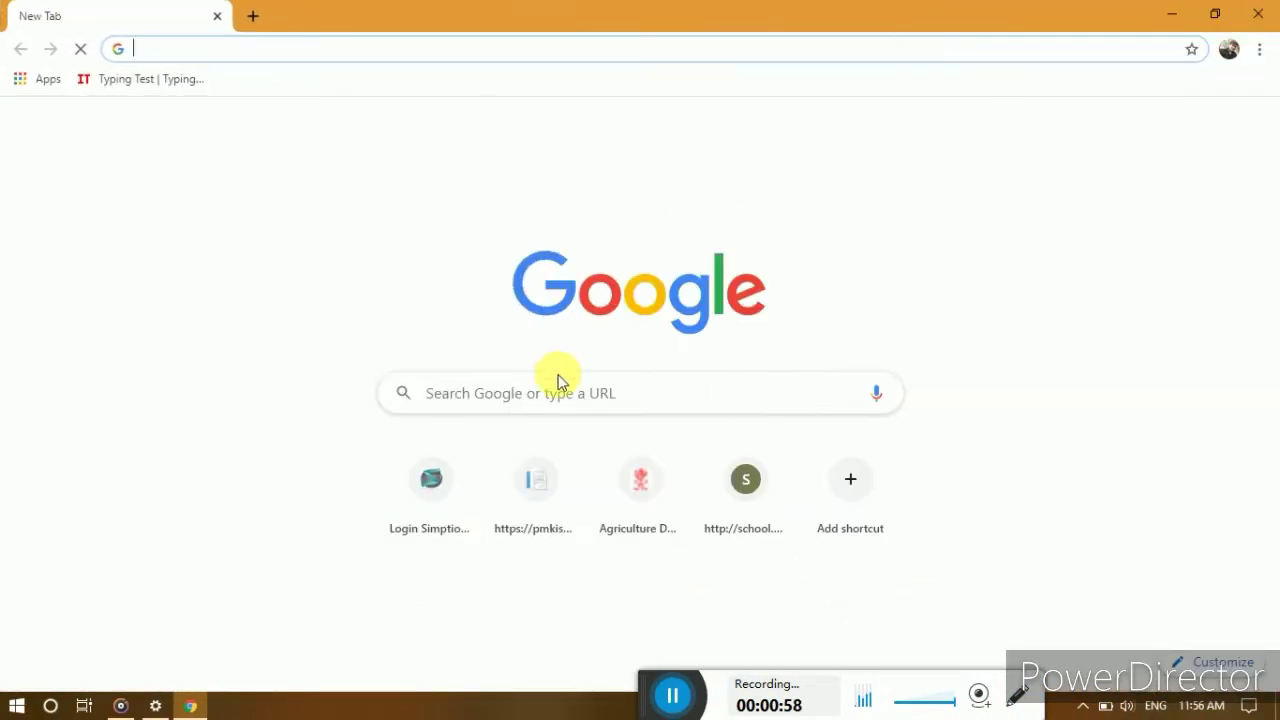
{"action": "left_click", "coordinate": [521, 405]}
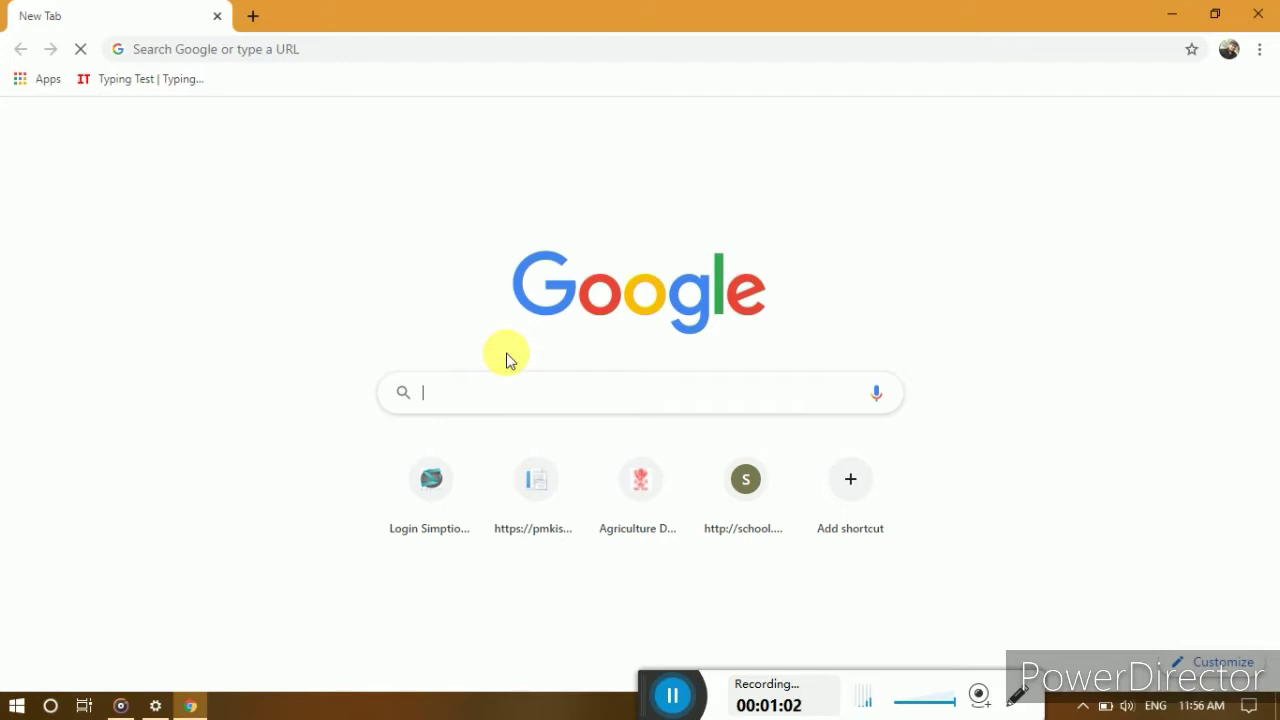
{"action": "type", "text": "do"}
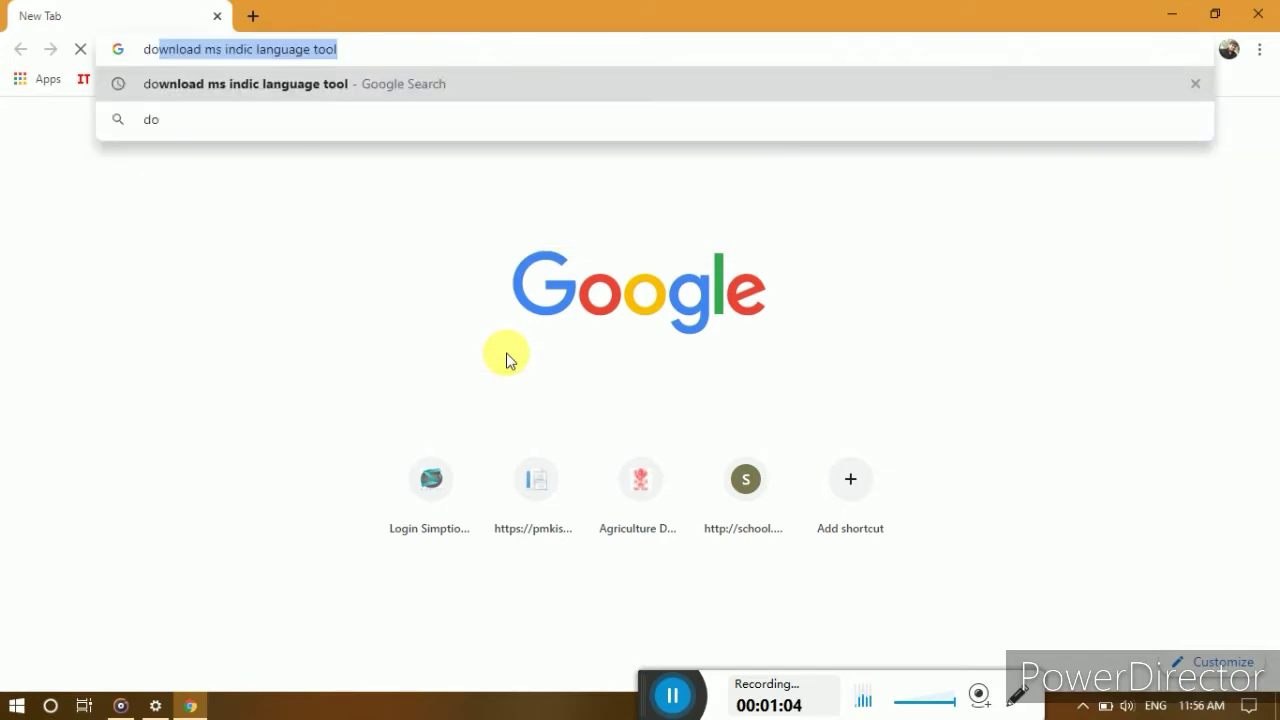
{"action": "left_click", "coordinate": [290, 93]}
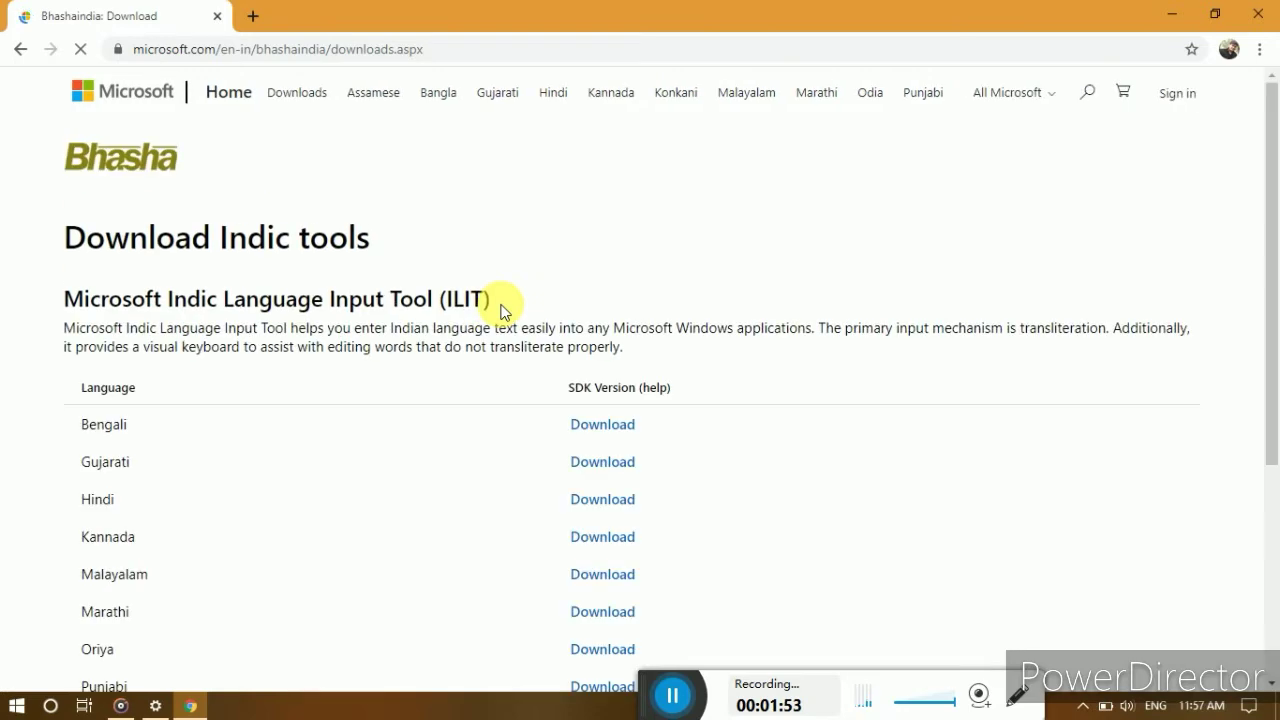
- Download the Hindi input tool installer (Hindi (1).exe), keep it past the warning, and run it
{"action": "left_click", "coordinate": [614, 500]}
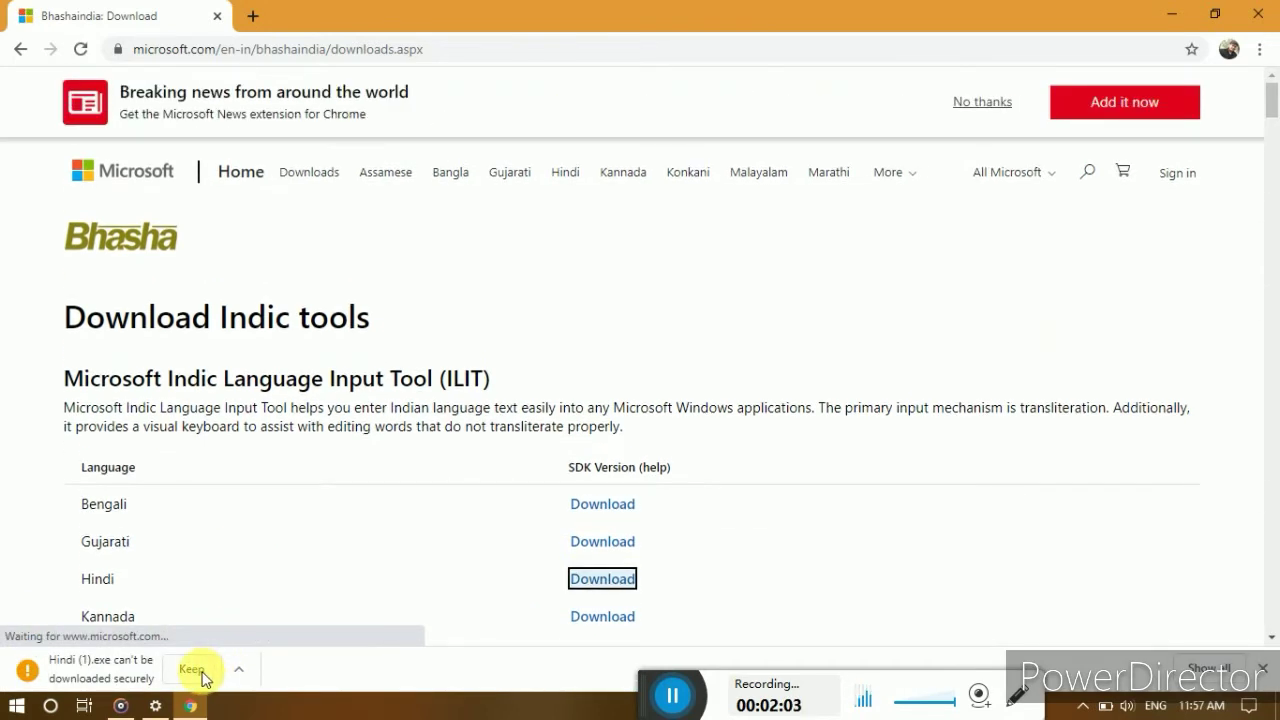
{"action": "left_click", "coordinate": [239, 669]}
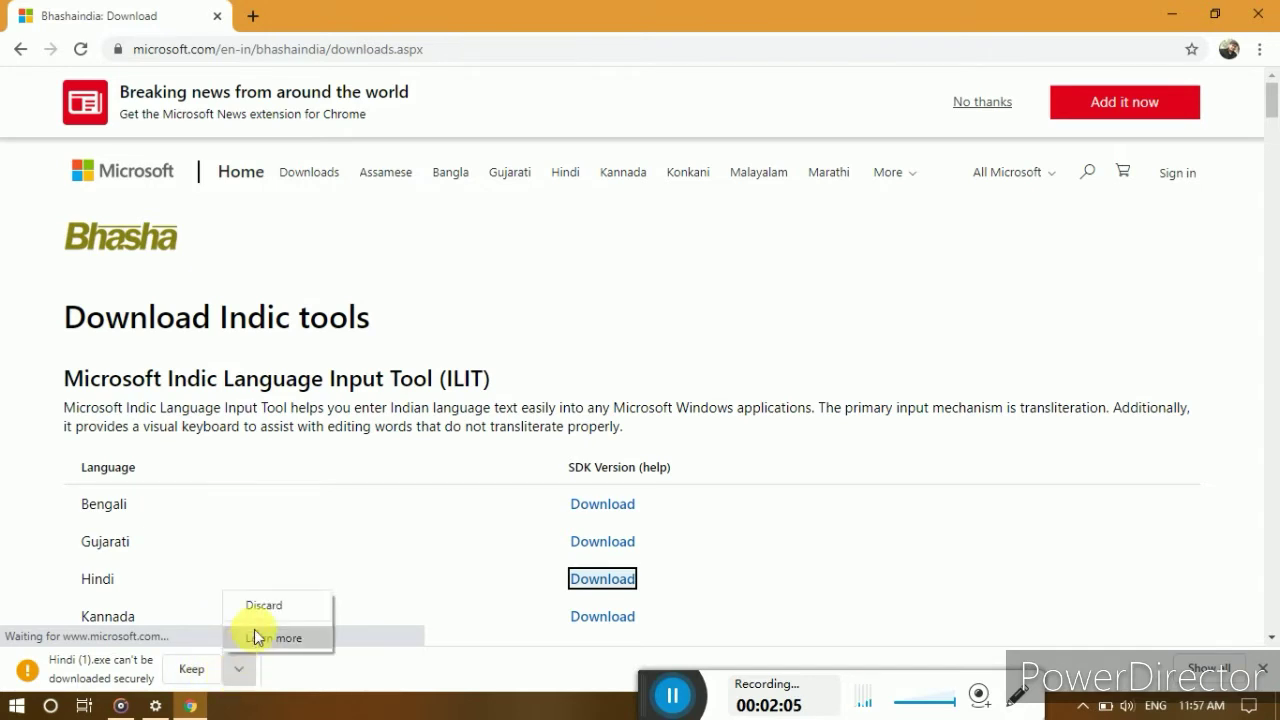
{"action": "left_click", "coordinate": [240, 583]}
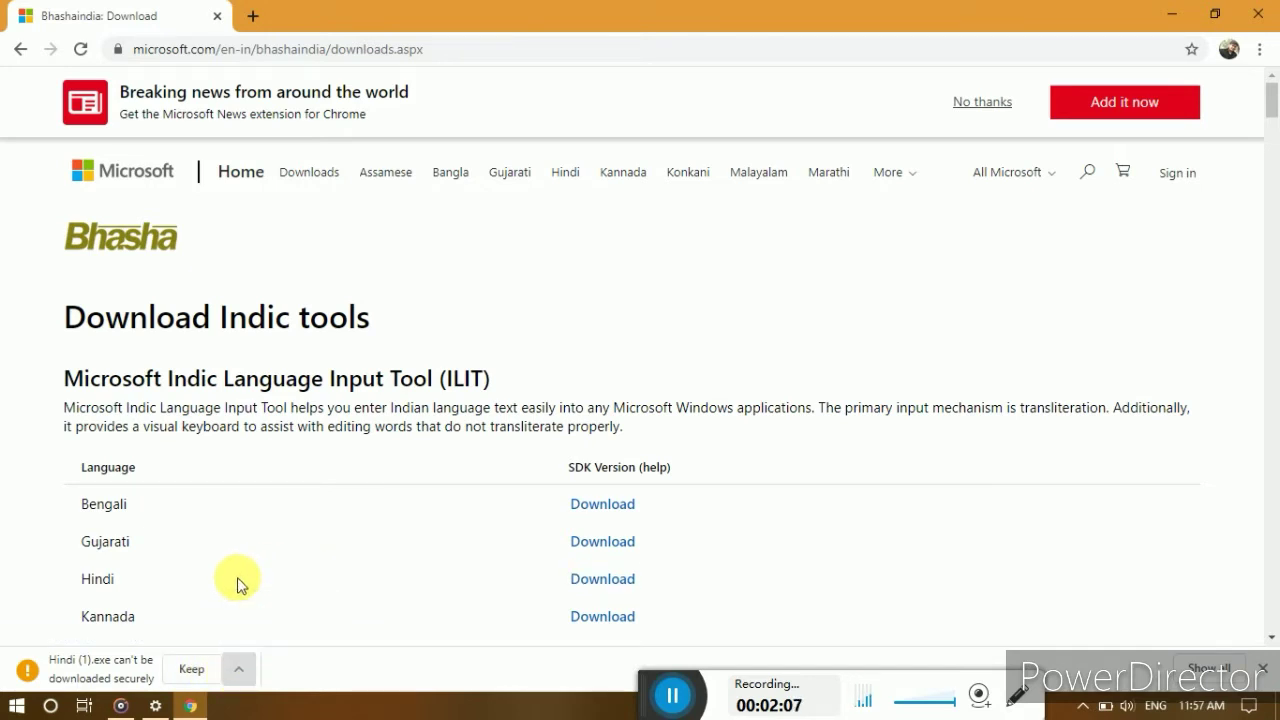
{"action": "left_click", "coordinate": [192, 668]}
{"action": "left_click", "coordinate": [203, 668]}
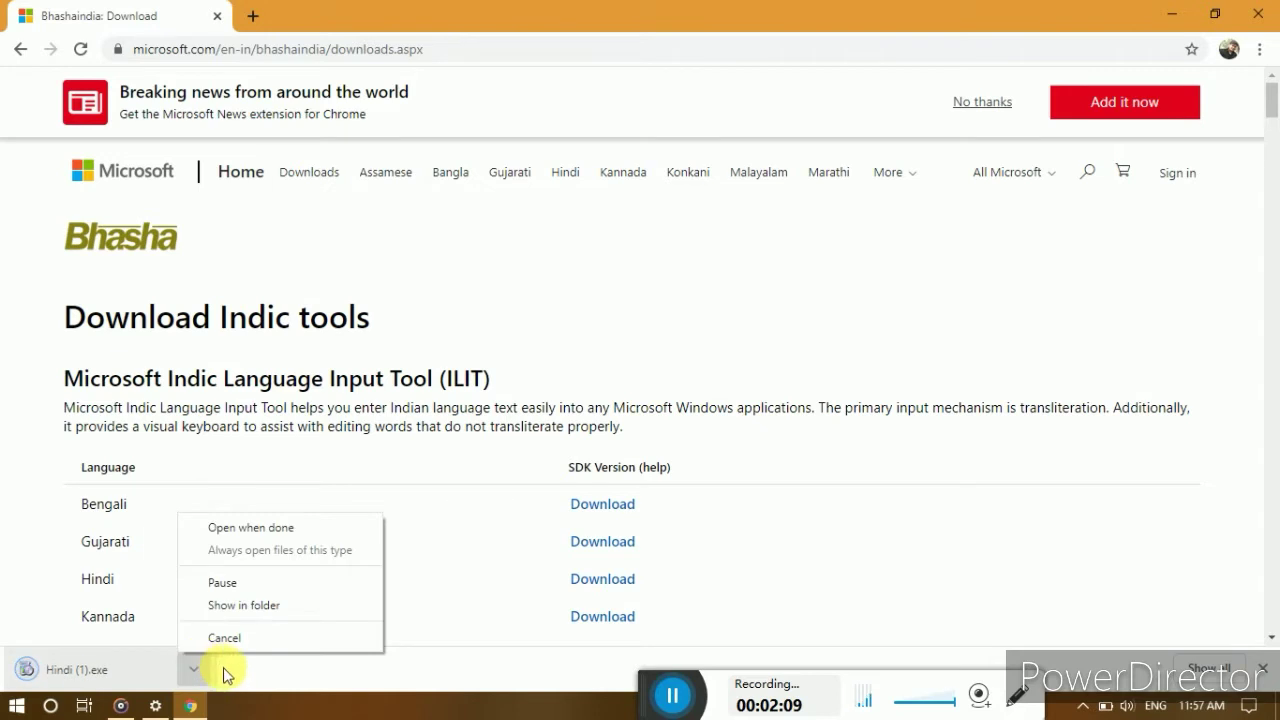
{"action": "left_click", "coordinate": [160, 668]}
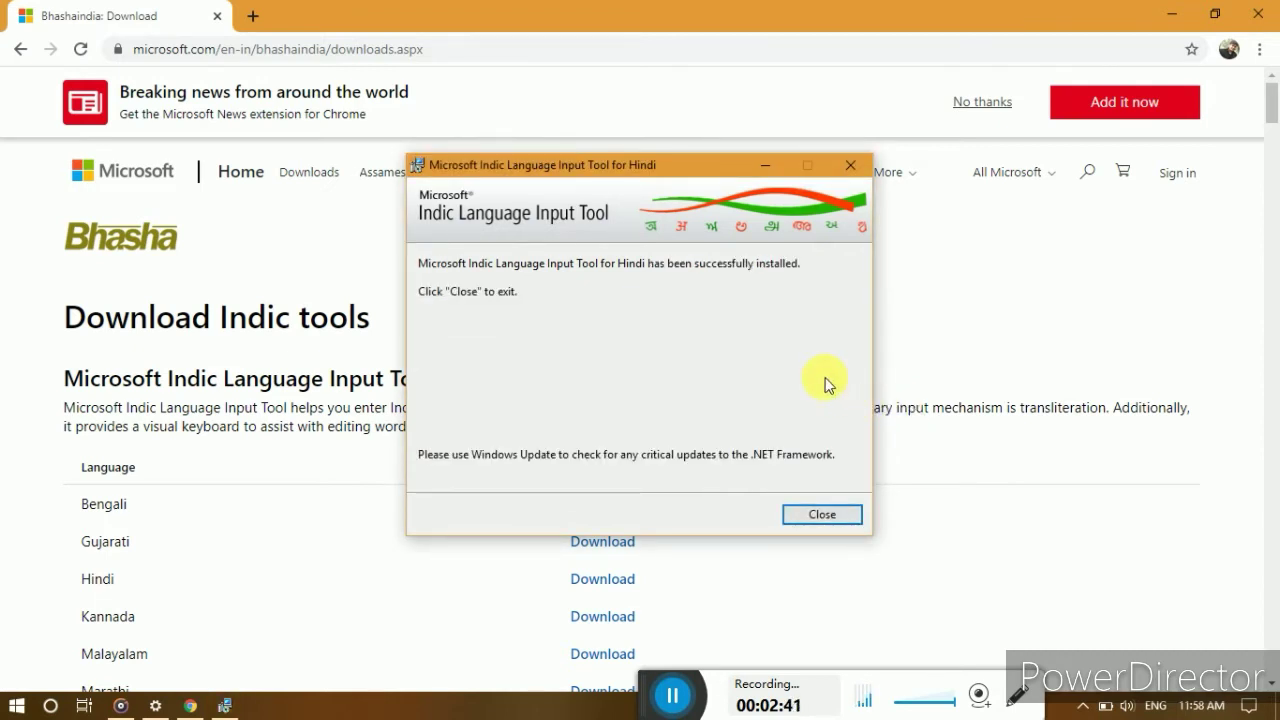
- Close the Hindi input tool's installation-complete message and minimize Chrome to the desktop
{"action": "left_click", "coordinate": [820, 515]}
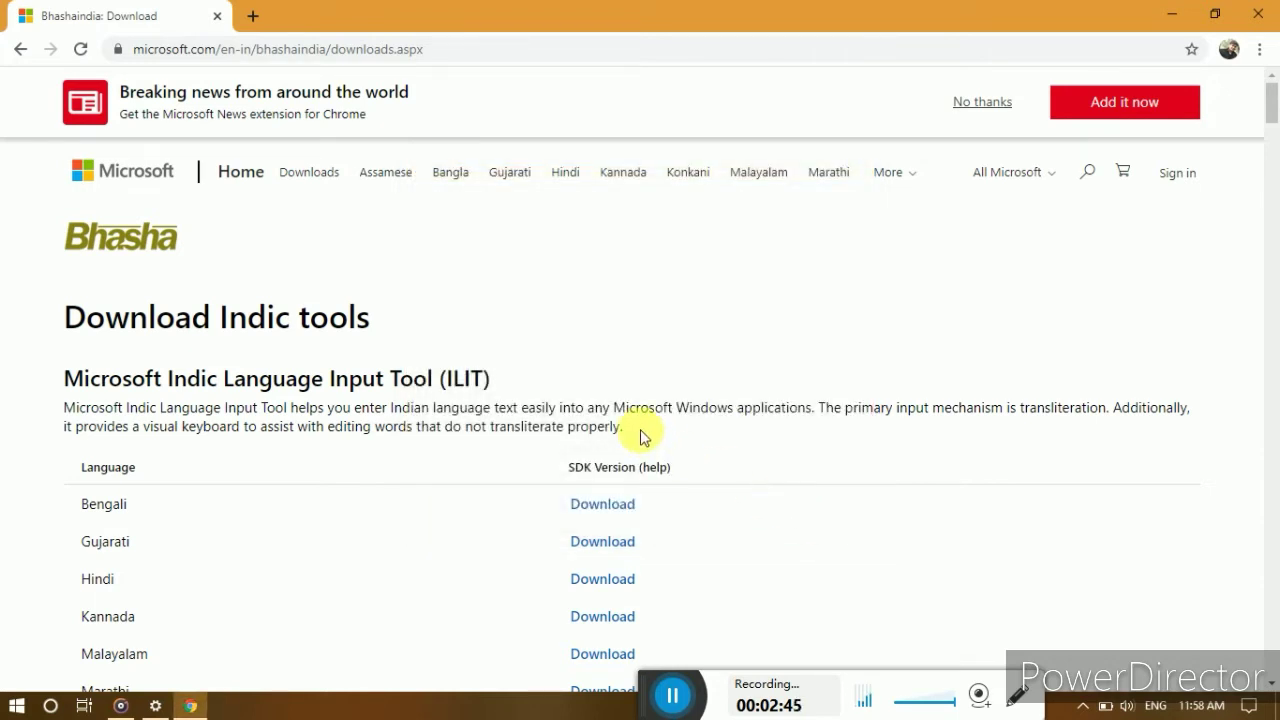
{"action": "left_click", "coordinate": [1176, 16]}
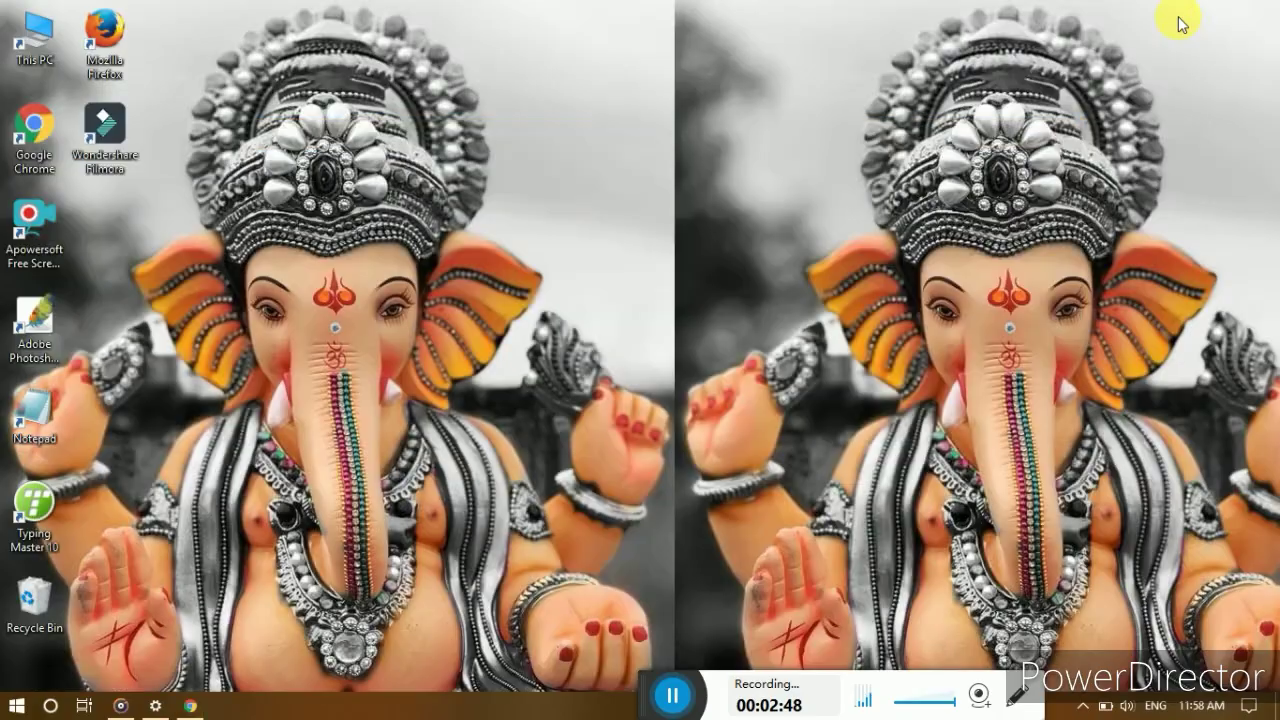
- Refresh the desktop, then search 'word' in the Start menu and launch Microsoft Office Word 2007
{"action": "right_click", "coordinate": [611, 227]}
{"action": "left_click", "coordinate": [657, 292]}
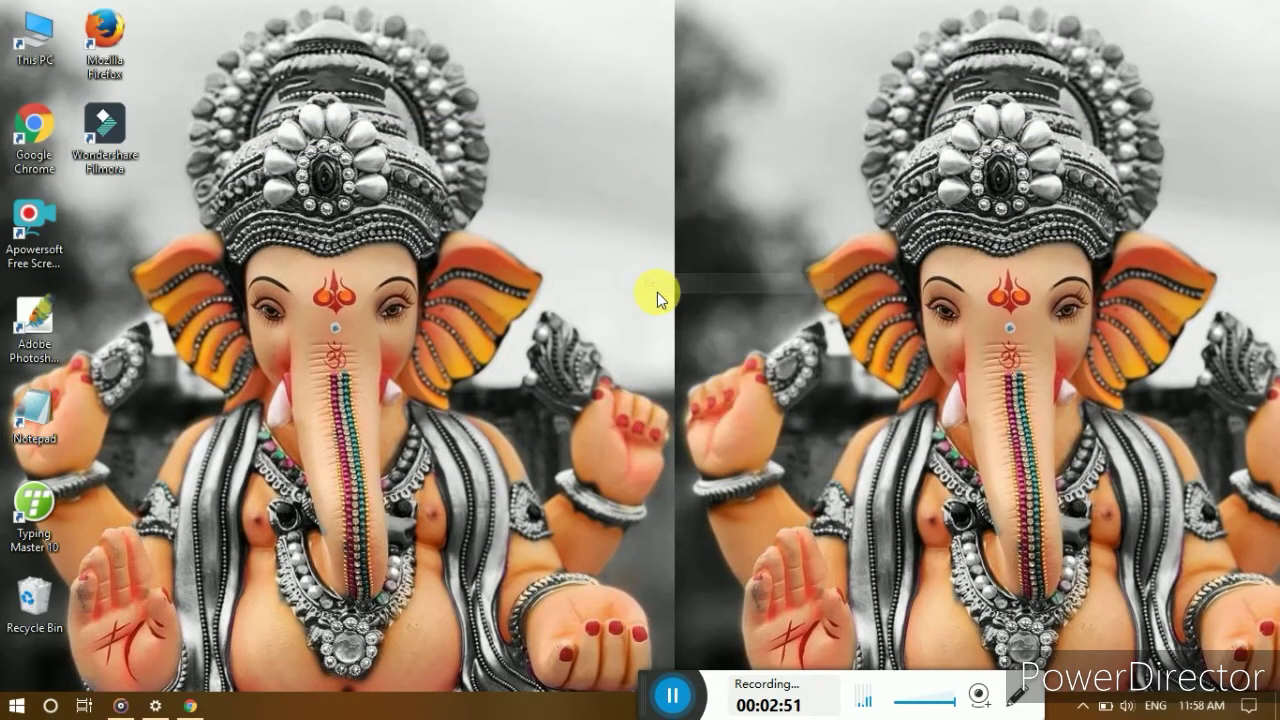
{"action": "left_click", "coordinate": [50, 705]}
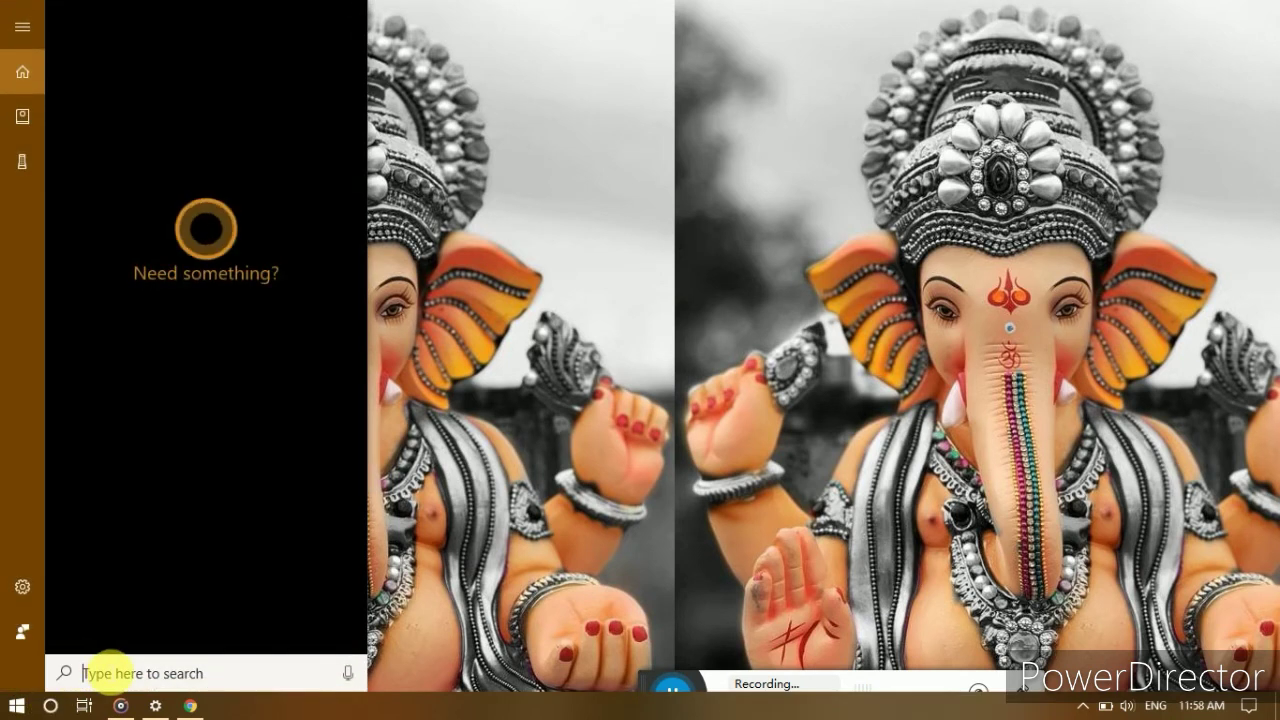
{"action": "type", "text": "wo"}
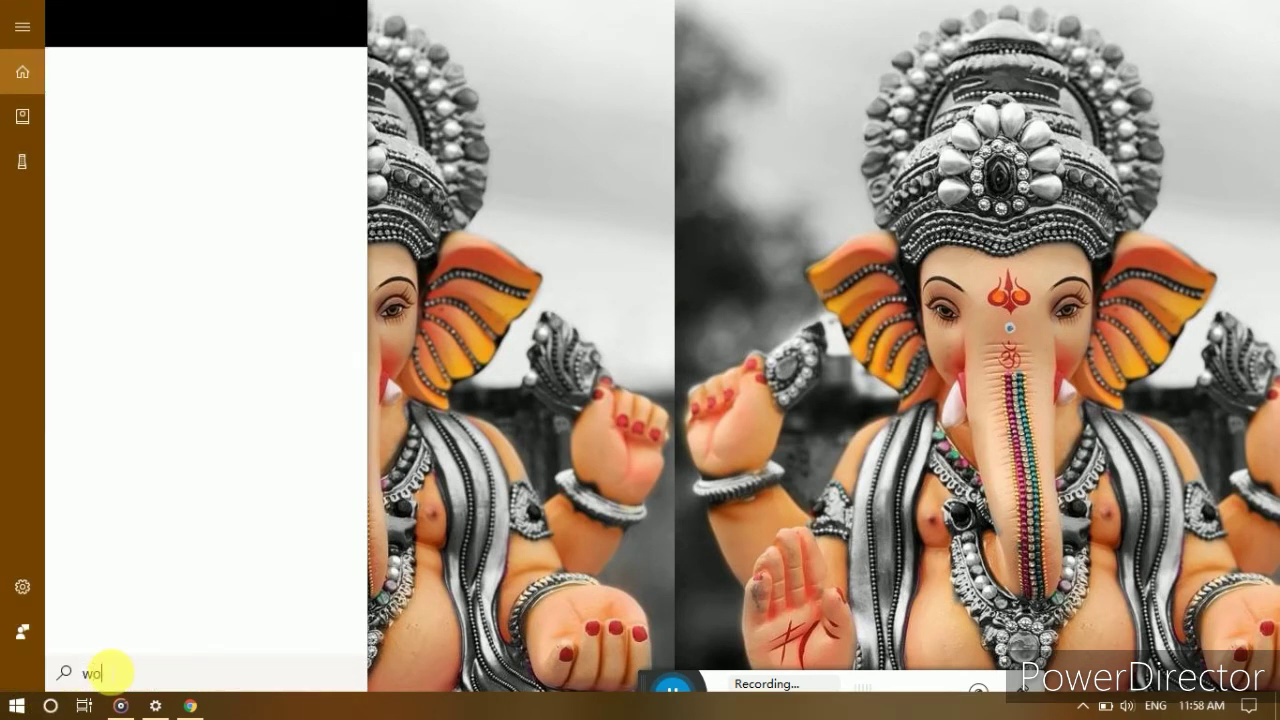
{"action": "type", "text": "rd"}
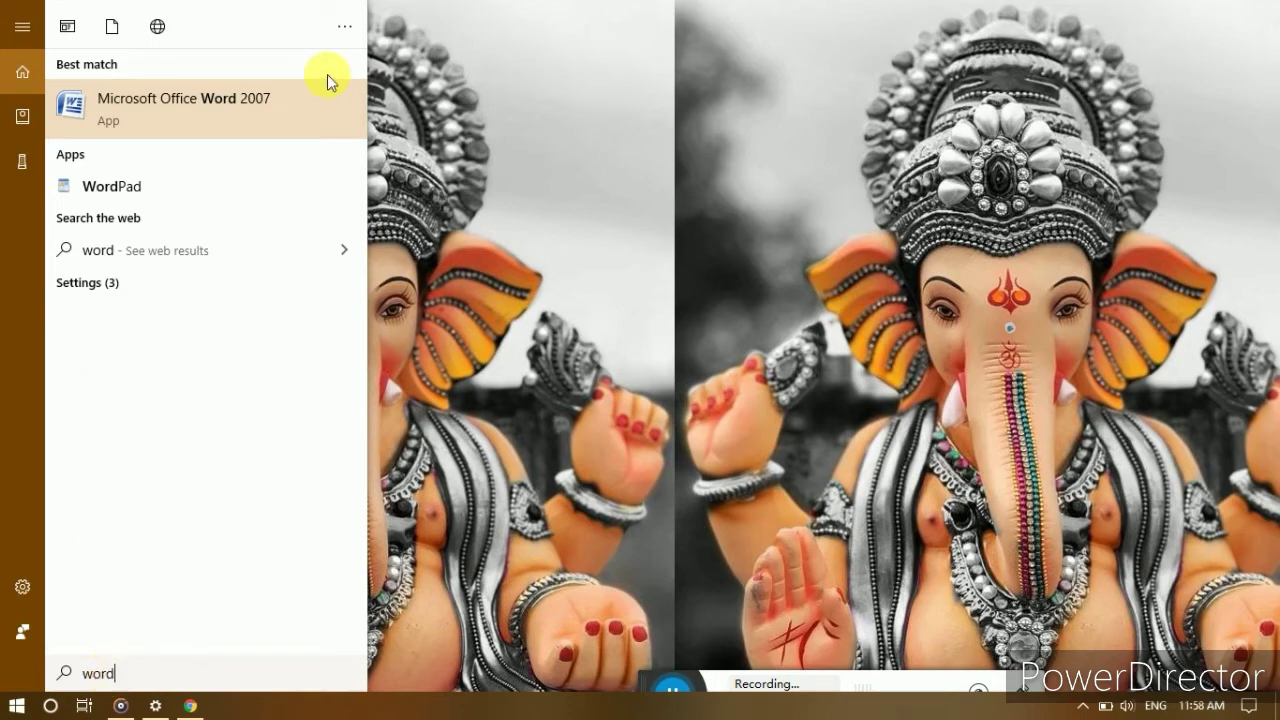
{"action": "left_click", "coordinate": [287, 91]}
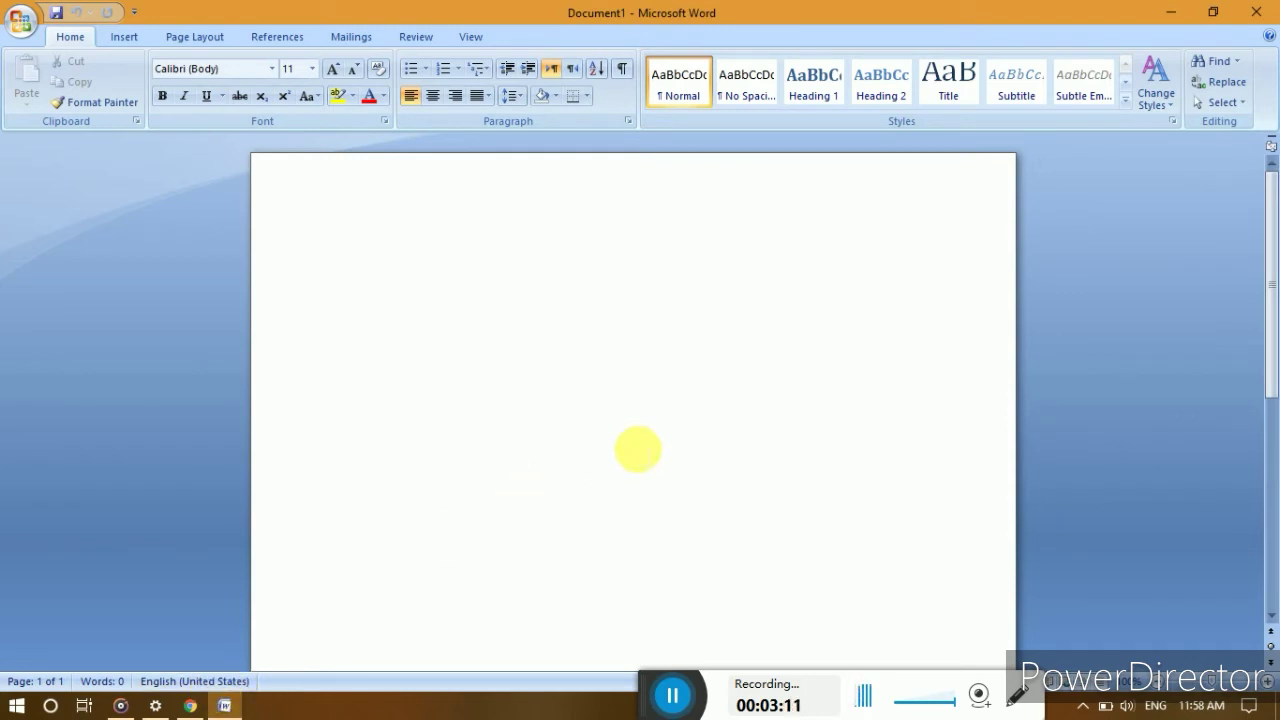
- Clear a test word, type 'online study with' plus a name, and switch input to Hindi
{"action": "type", "text": "bi"}
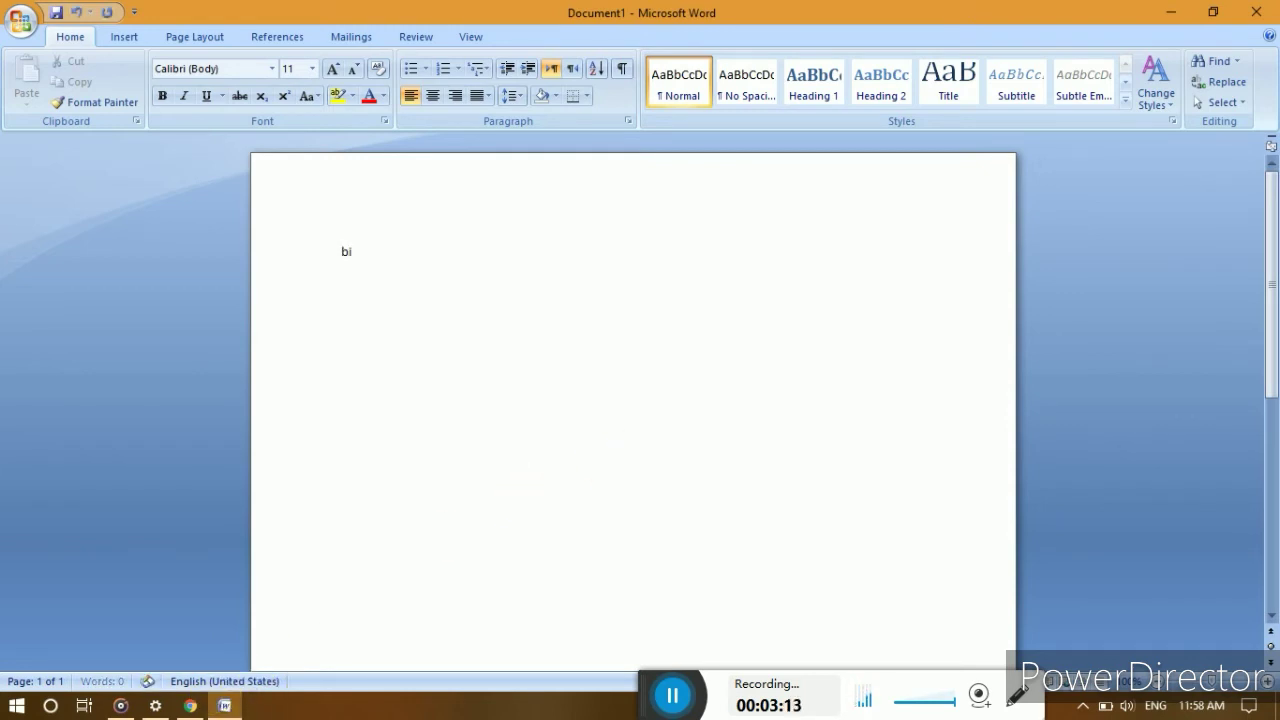
{"action": "type", "text": "nay"}
{"action": "key", "text": "ctrl+a"}
{"action": "key", "text": "BackSpace"}
{"action": "type", "text": "o"}
{"action": "type", "text": "nline st"}
{"action": "type", "text": "udy with "}
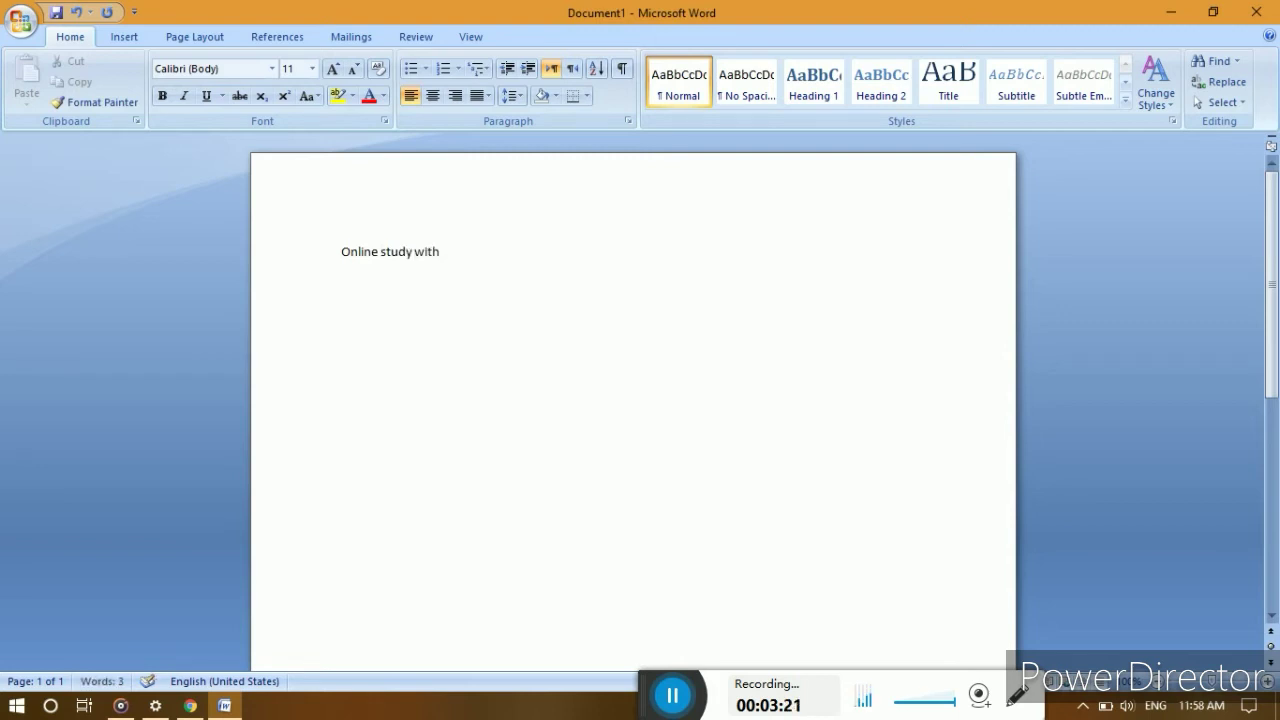
{"action": "type", "text": "Binay"}
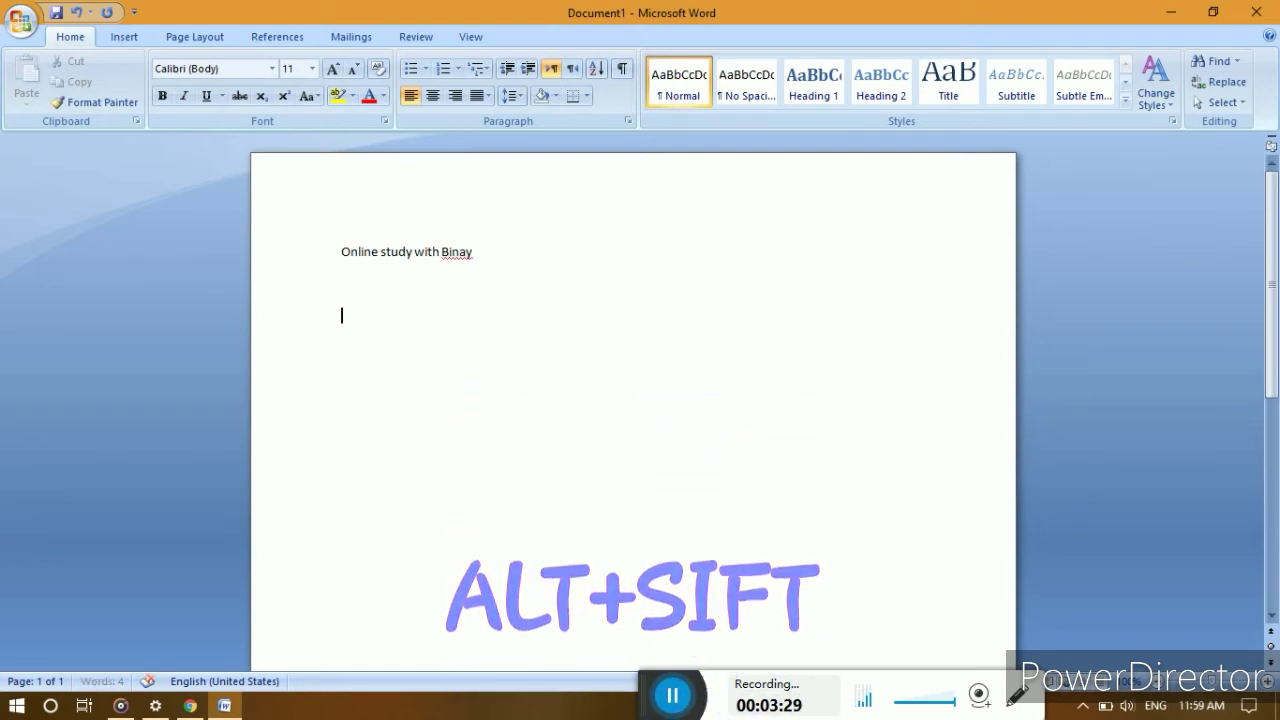
{"action": "key", "text": "alt+shift"}
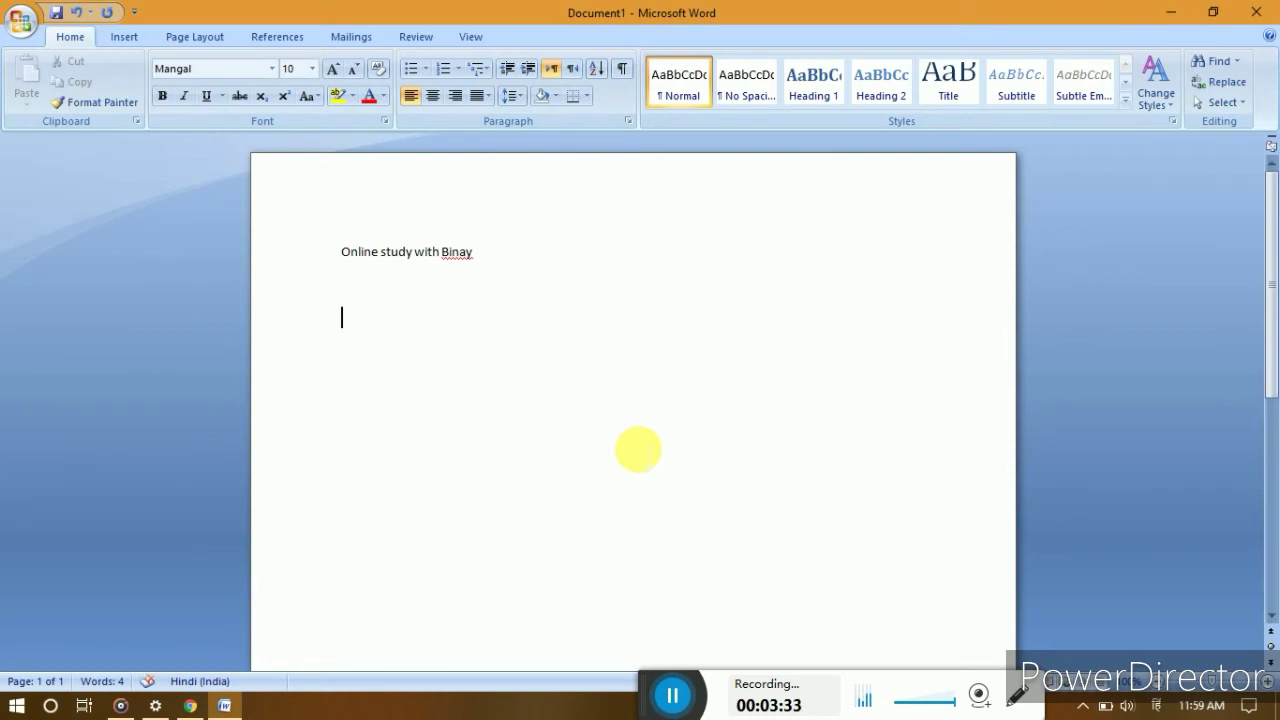
- Type 'मेरा नाम' followed by the writer's name in Devanagari, choosing the correct spelling
{"action": "type", "text": "mera"}
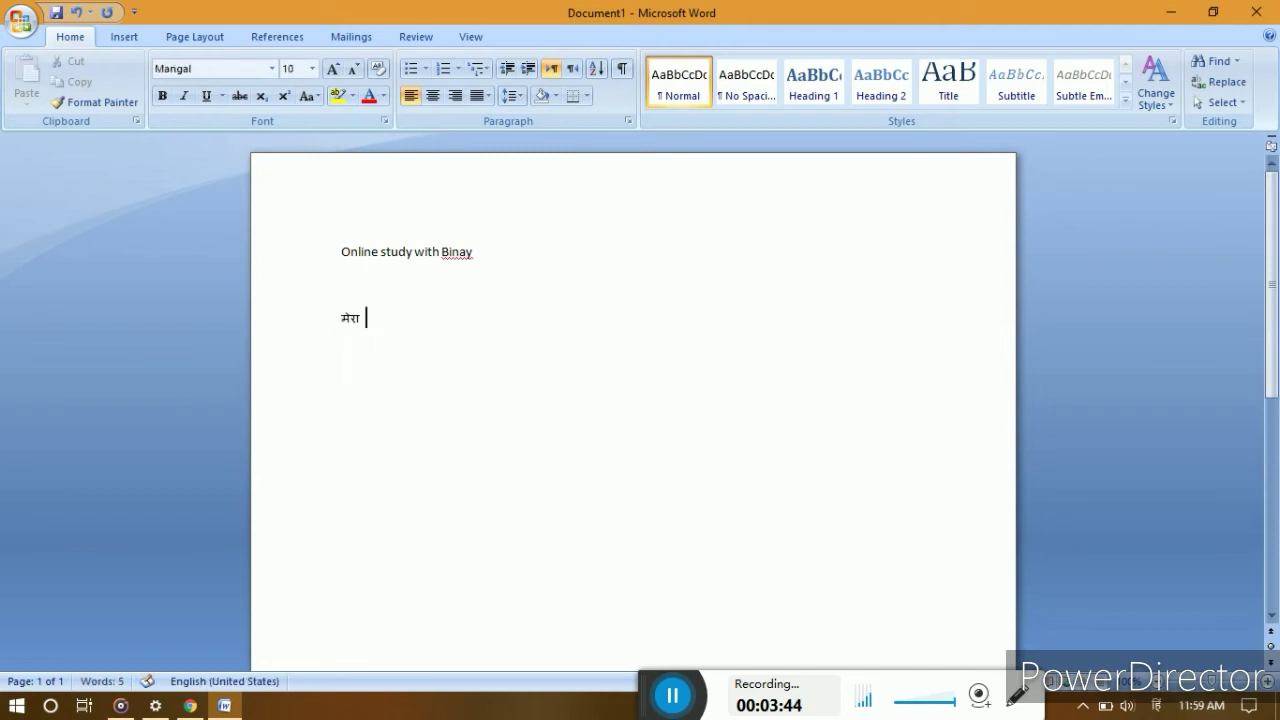
{"action": "type", "text": " naa"}
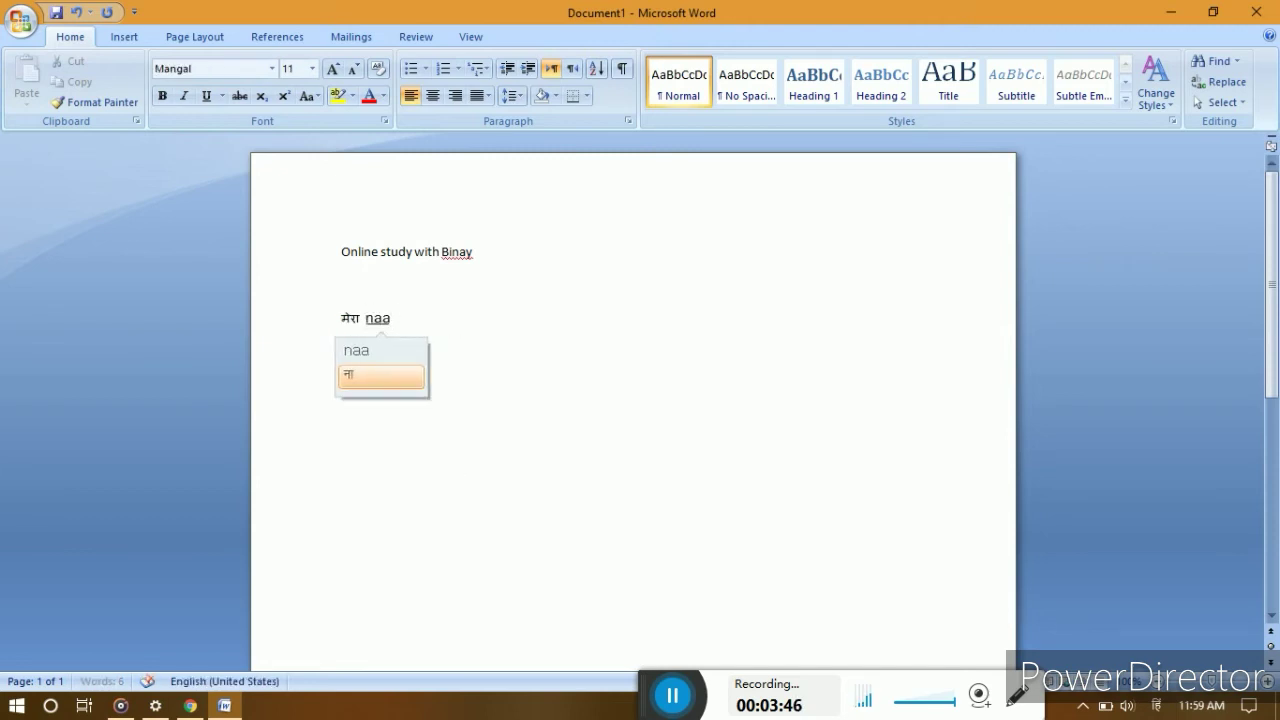
{"action": "type", "text": "nm"}
{"action": "key", "text": "BackSpace"}
{"action": "key", "text": "BackSpace"}
{"action": "type", "text": "m"}
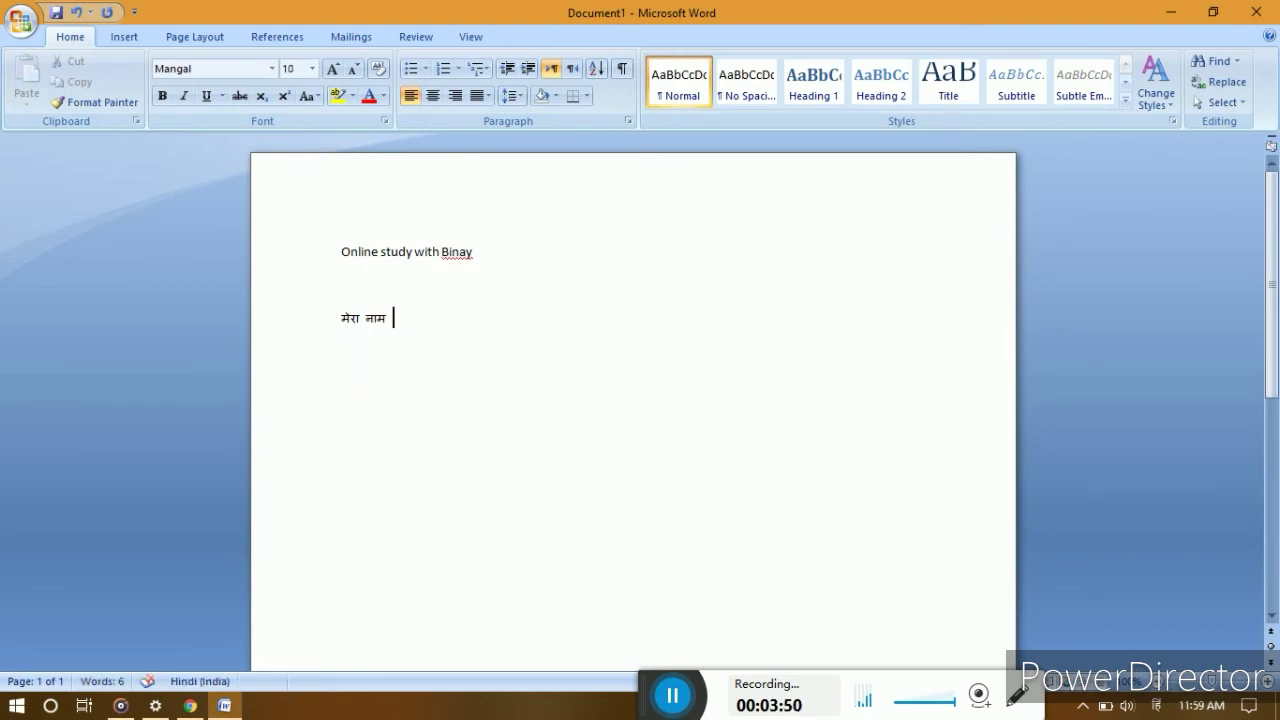
{"action": "type", "text": " binay"}
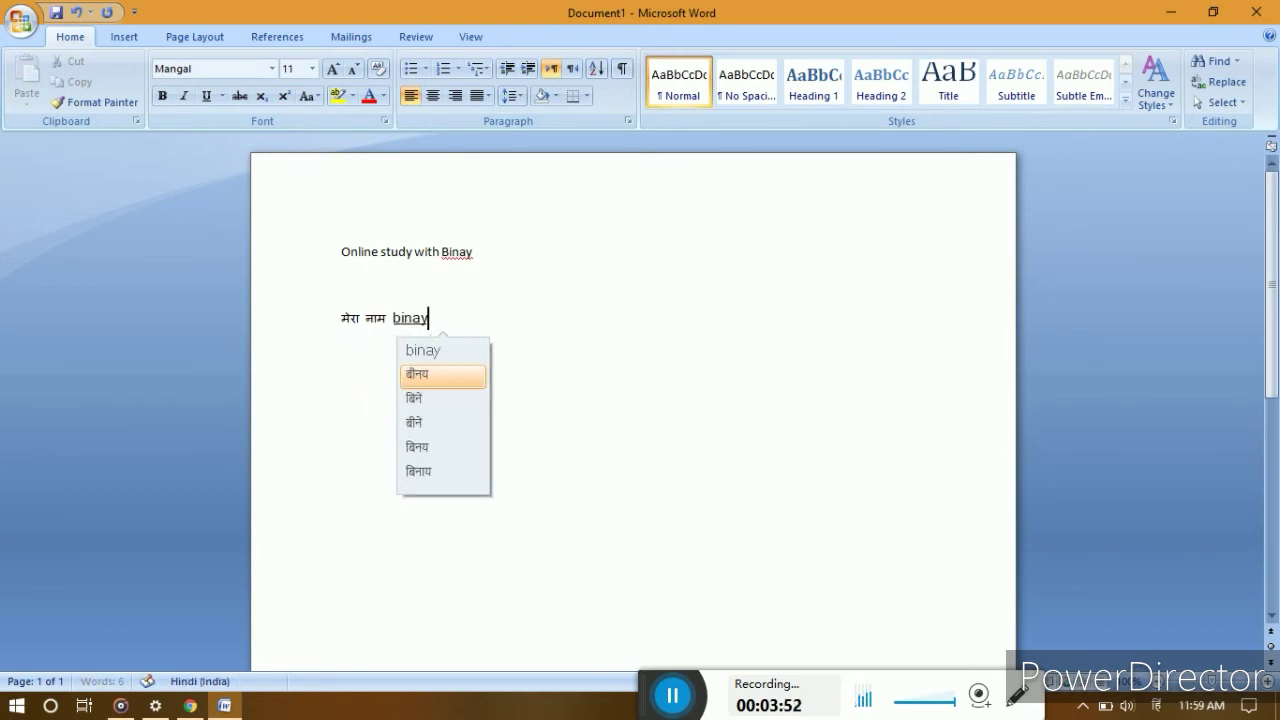
{"action": "key", "text": "Down"}
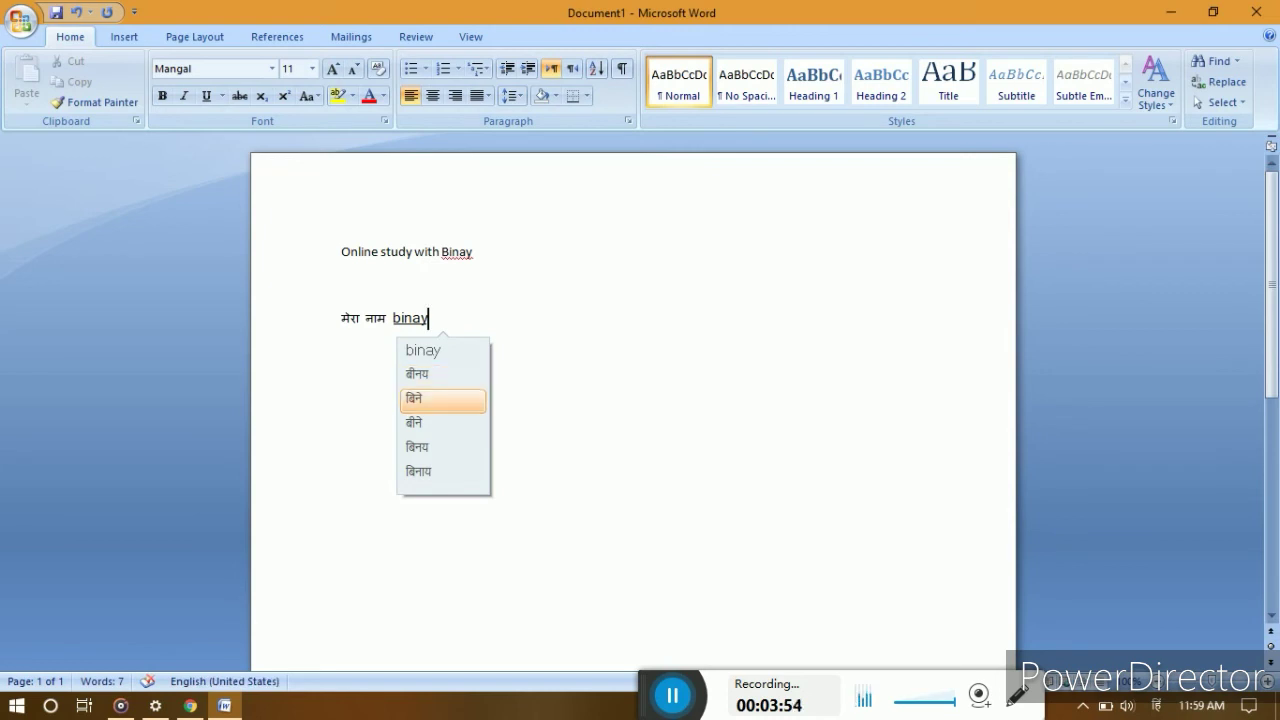
{"action": "key", "text": "Down"}
{"action": "key", "text": "Down"}
{"action": "key", "text": "space"}
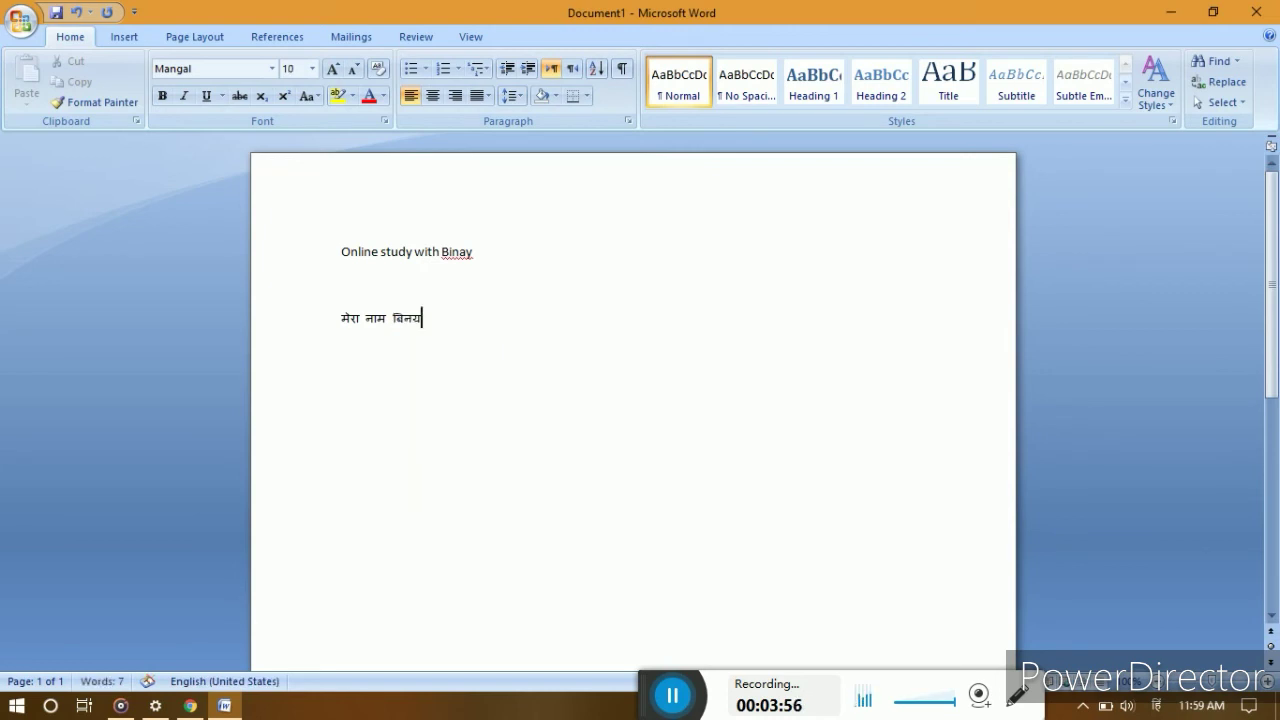
- End the Hindi sentence with 'है ?' and start a new line
{"action": "type", "text": " hg"}
{"action": "key", "text": "space"}
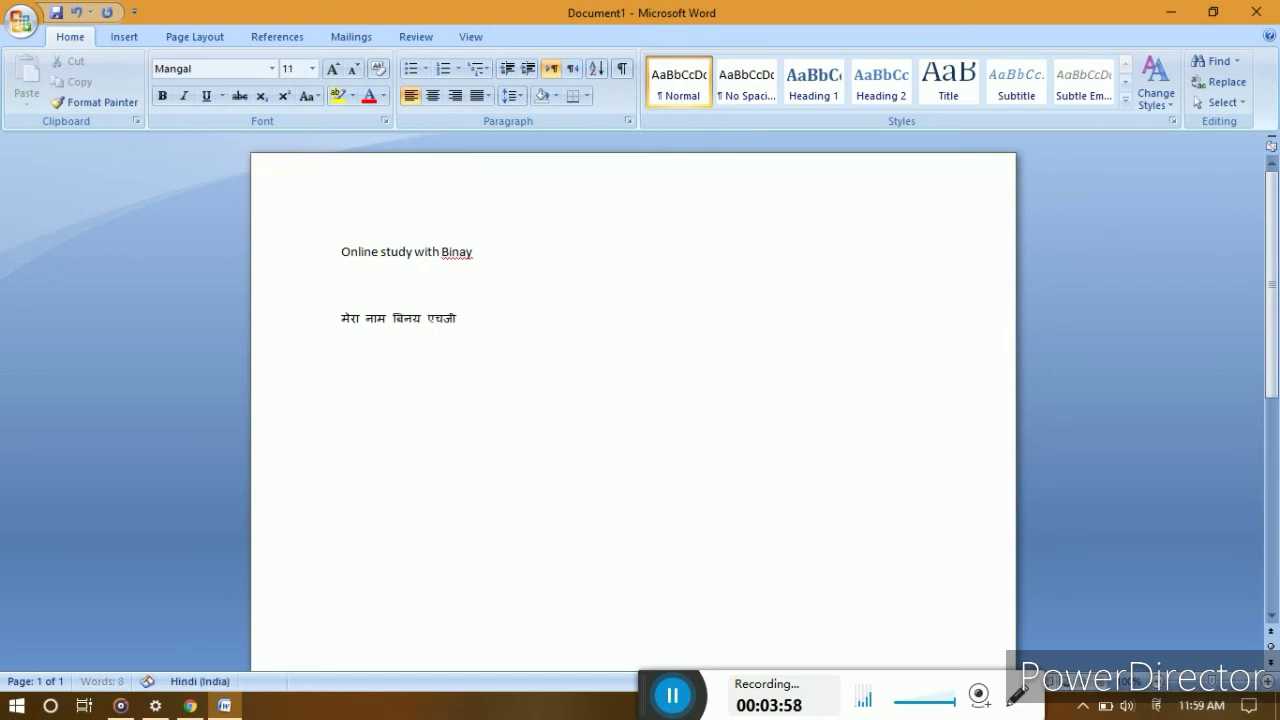
{"action": "key", "text": "BackSpace"}
{"action": "key", "text": "BackSpace"}
{"action": "key", "text": "BackSpace"}
{"action": "key", "text": "BackSpace"}
{"action": "type", "text": "ha"}
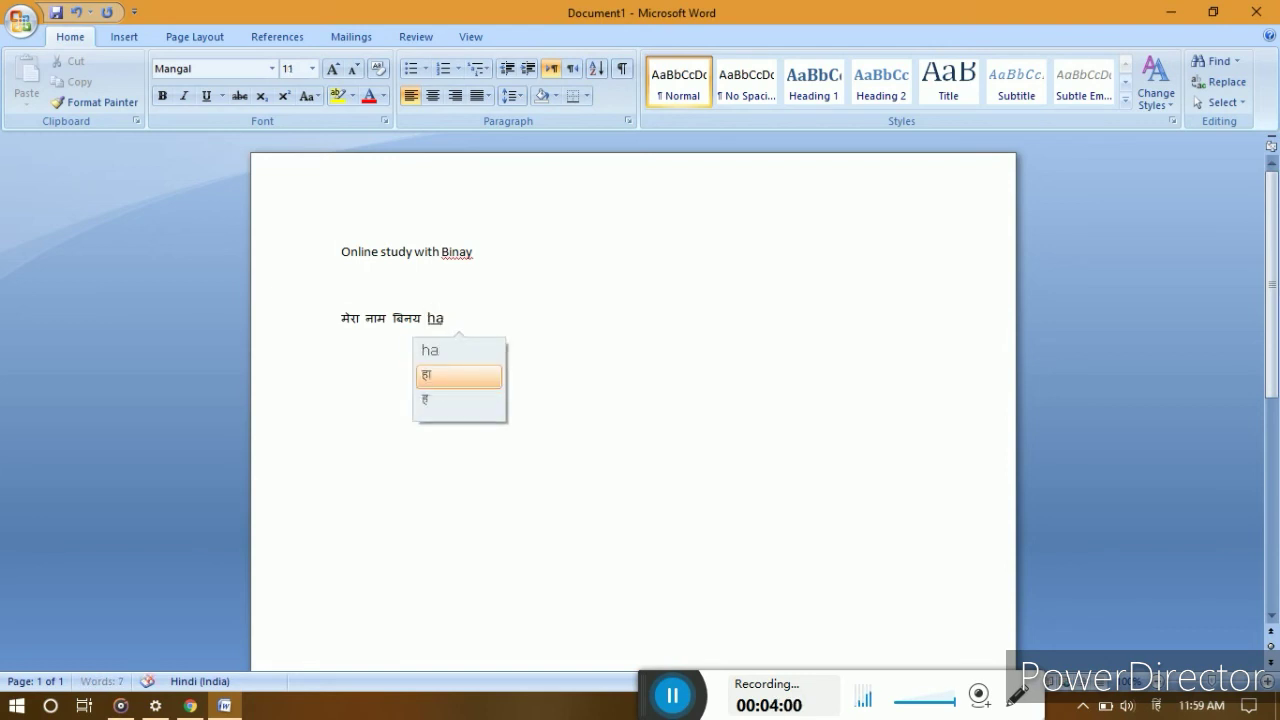
{"action": "type", "text": "i"}
{"action": "key", "text": "space"}
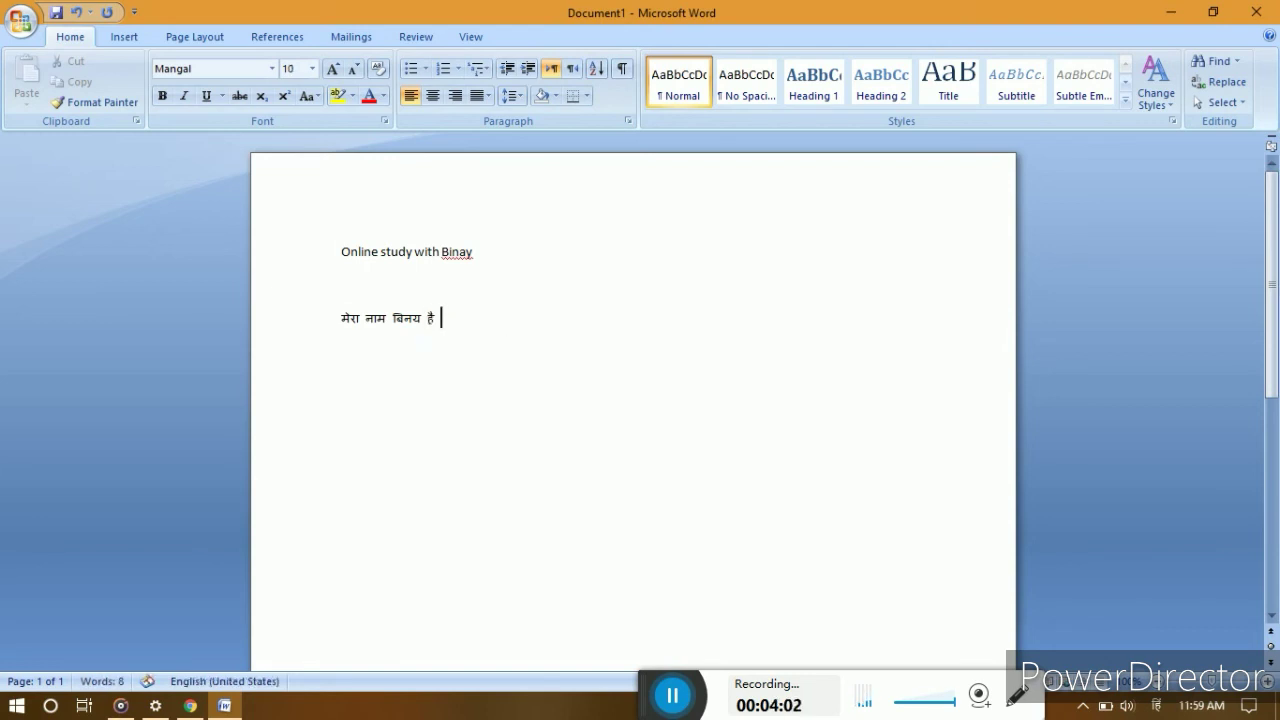
{"action": "type", "text": "?"}
{"action": "key", "text": "Return"}
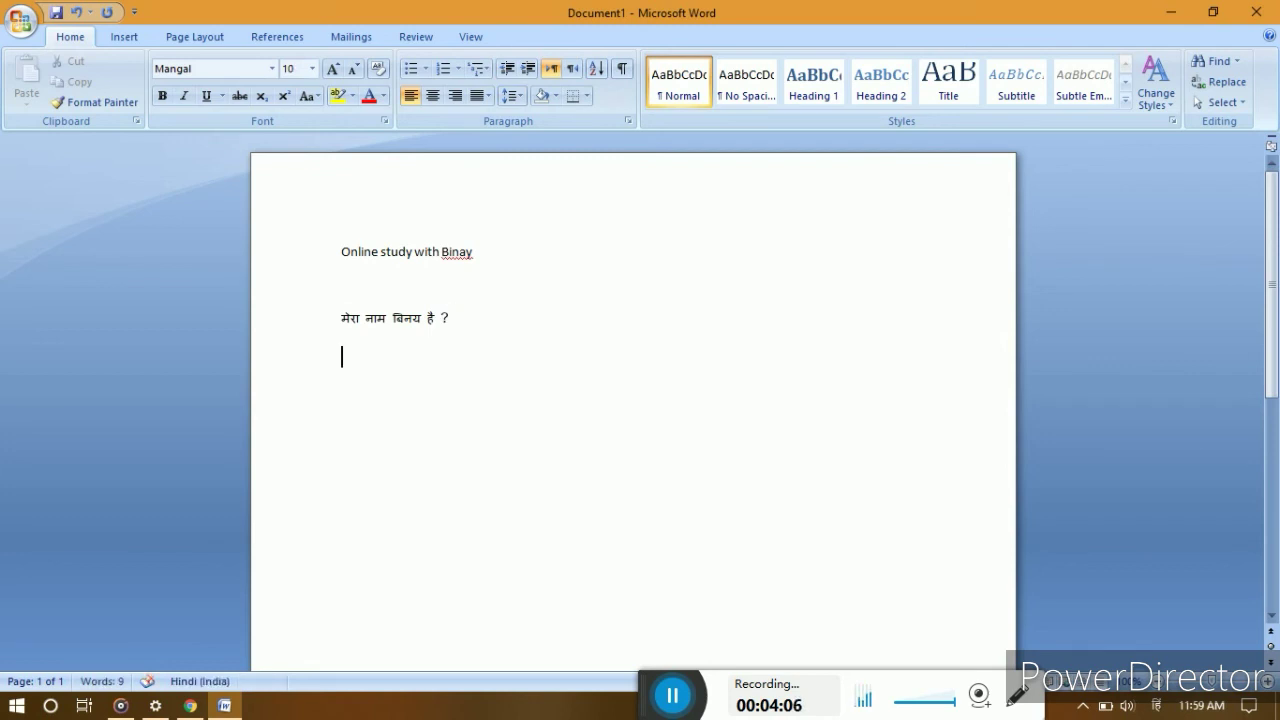
- Begin the next Hindi sentence with 'इस्स'
{"action": "type", "text": "h"}
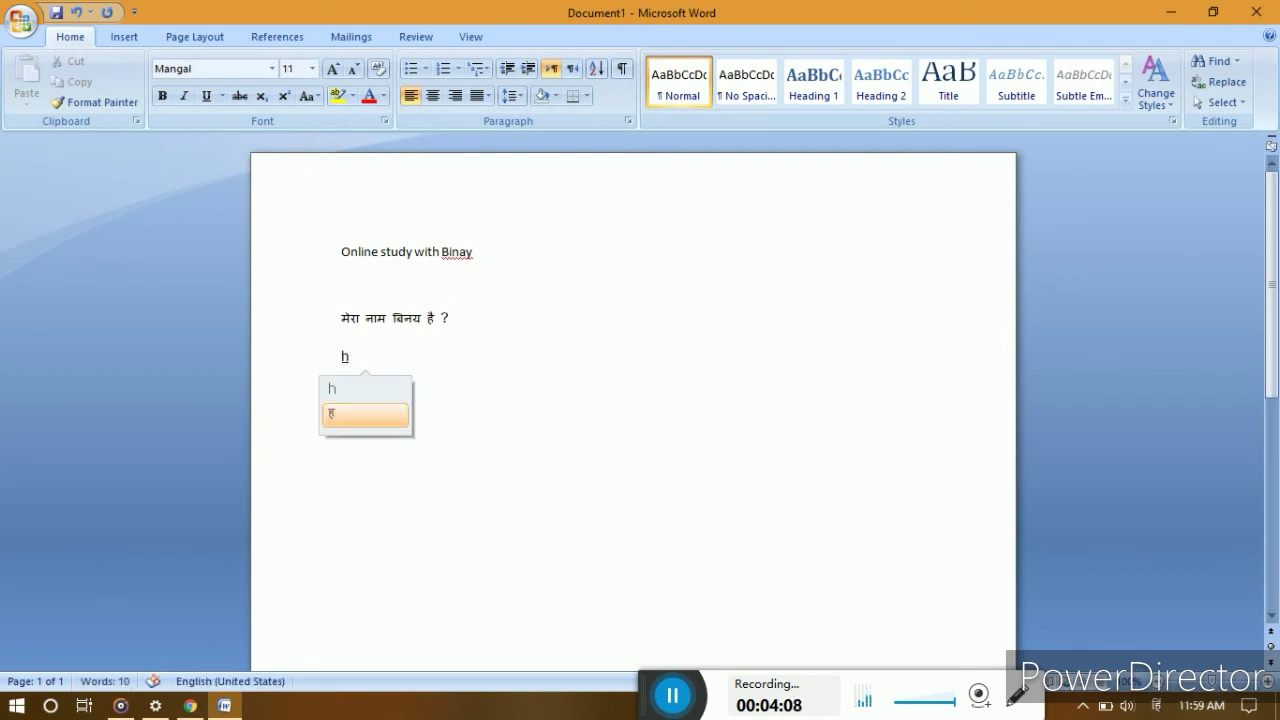
{"action": "key", "text": "BackSpace"}
{"action": "type", "text": "aao"}
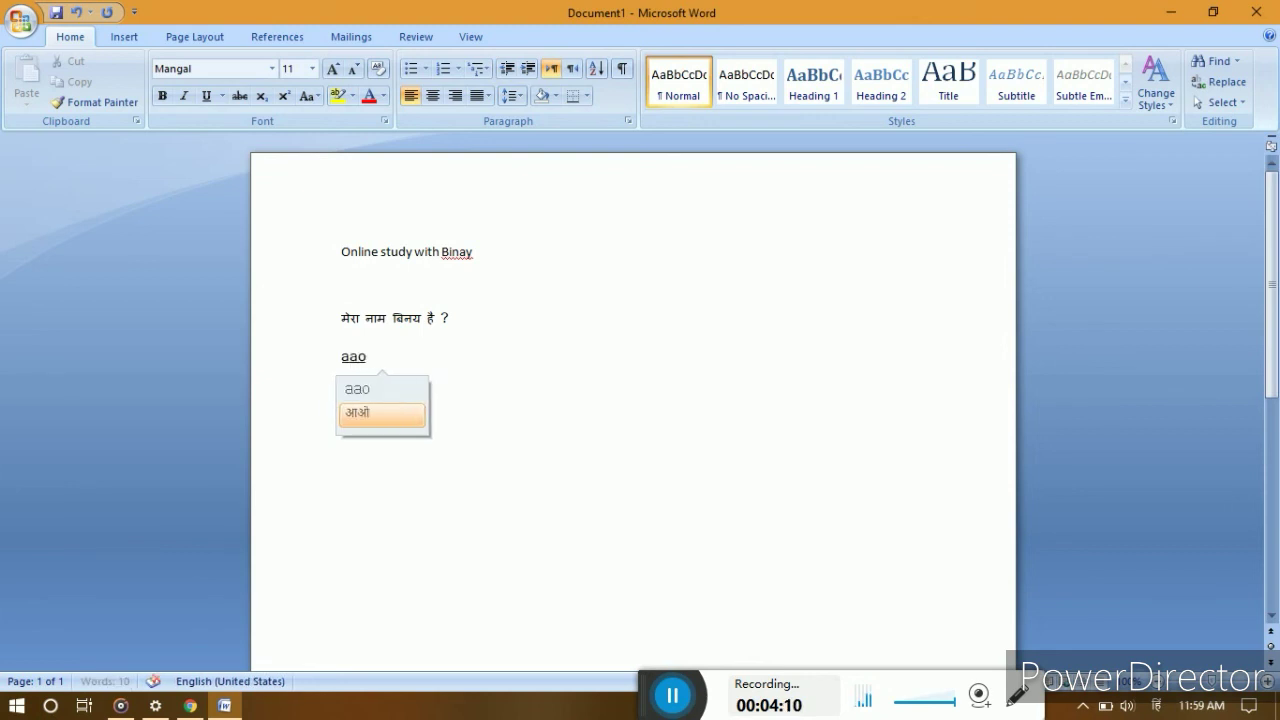
{"action": "key", "text": "BackSpace"}
{"action": "key", "text": "BackSpace"}
{"action": "key", "text": "BackSpace"}
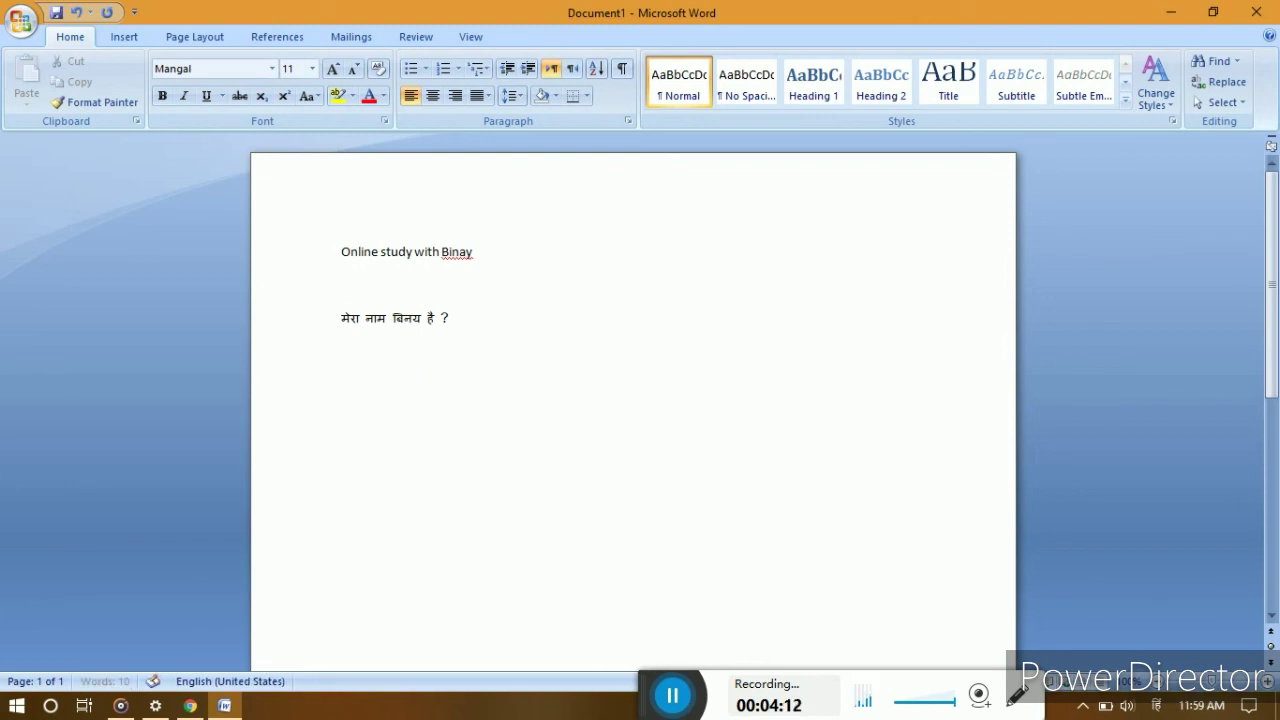
{"action": "type", "text": "iss ta"}
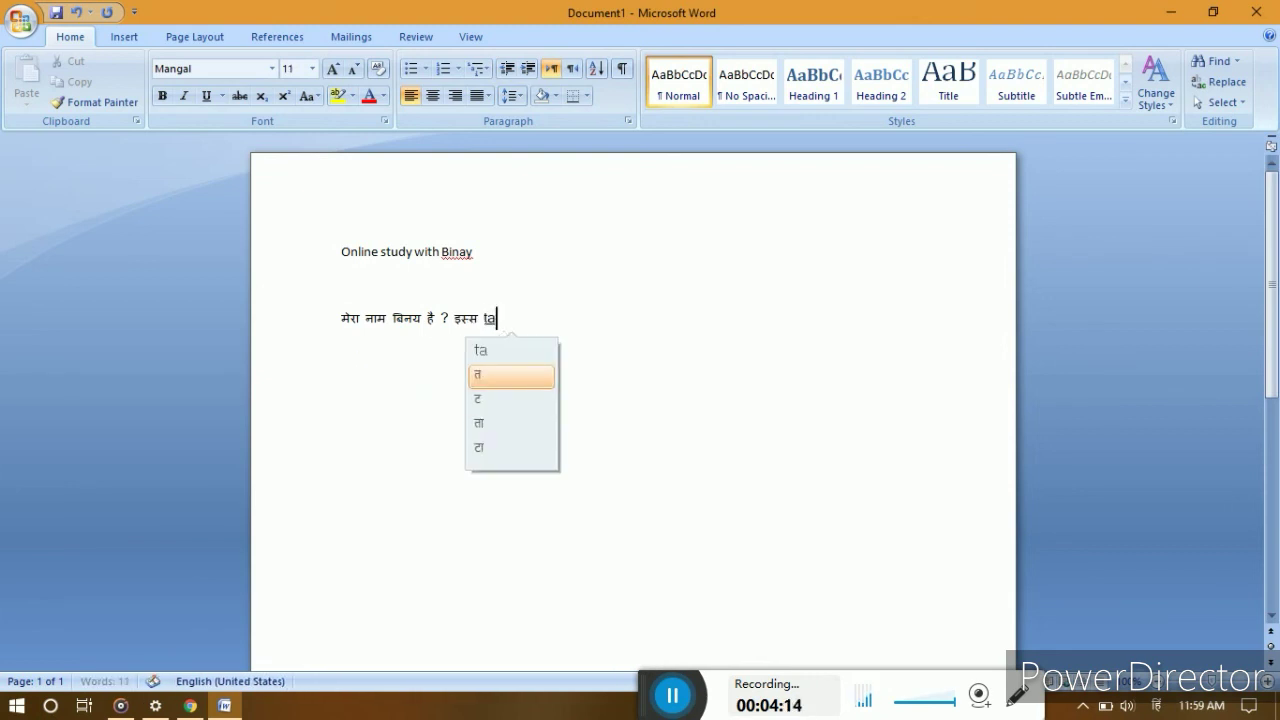